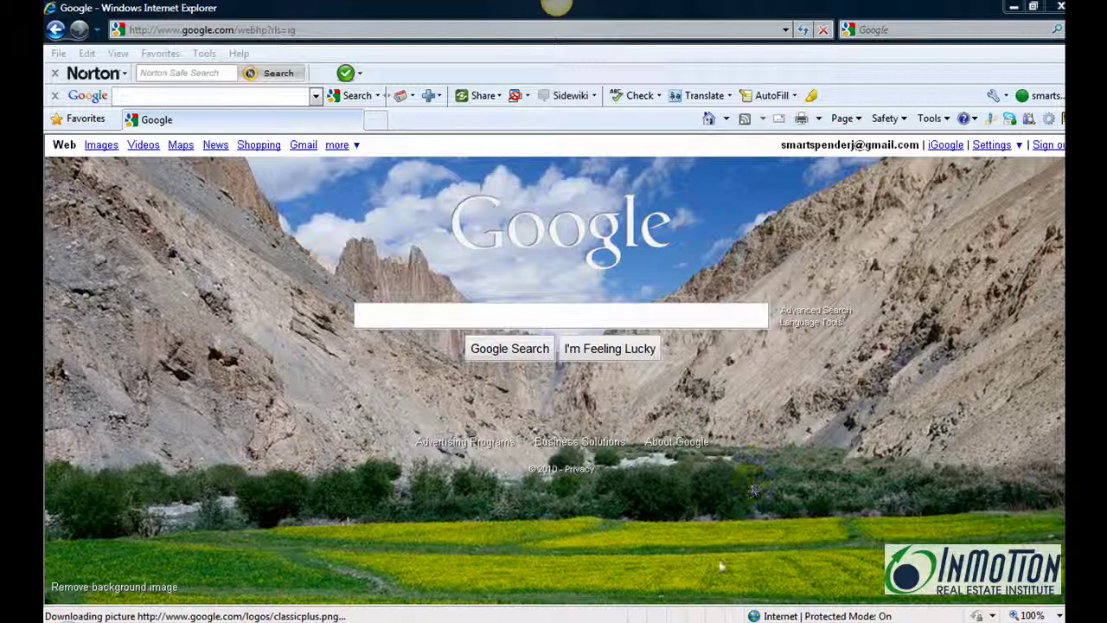
From iGoogle, open Google Docs via the more menu and dismiss the new drawings notice.
click(944, 147)
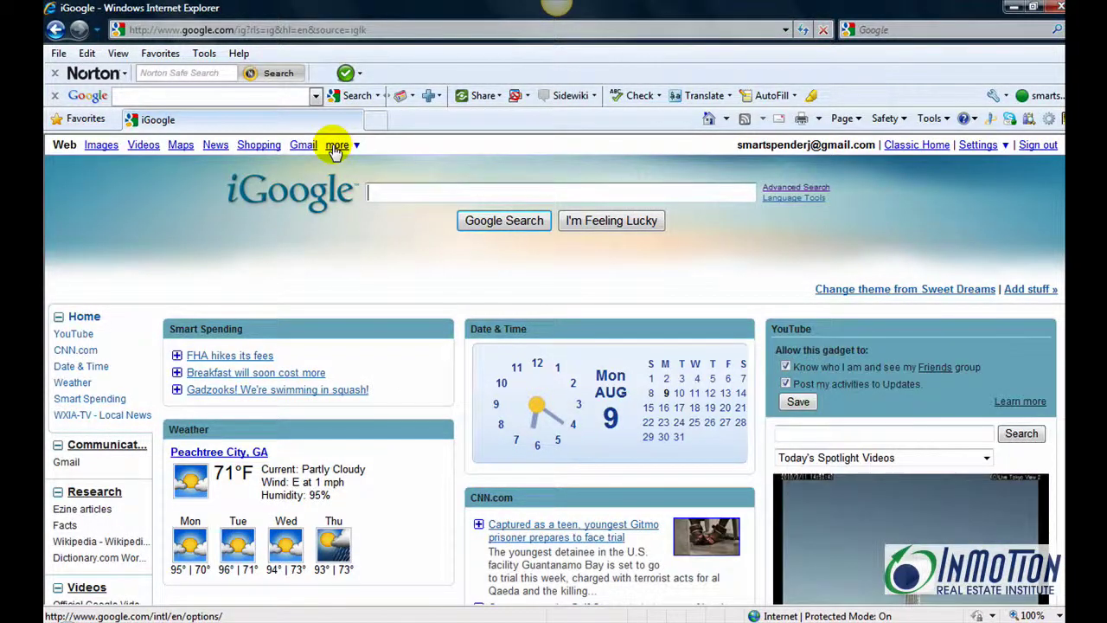
click(336, 147)
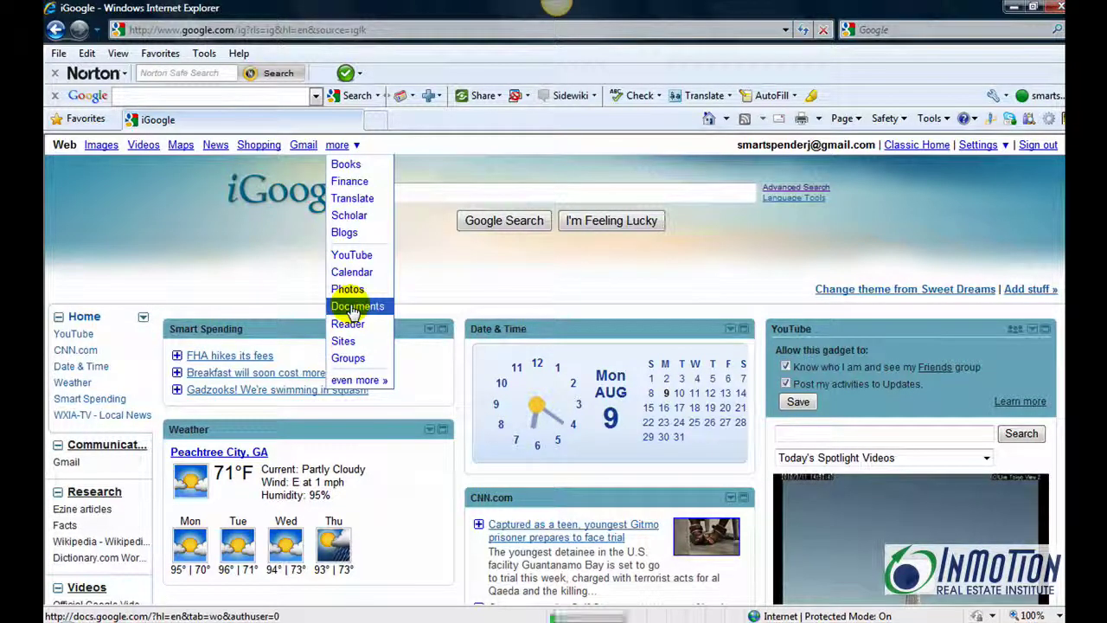
click(352, 308)
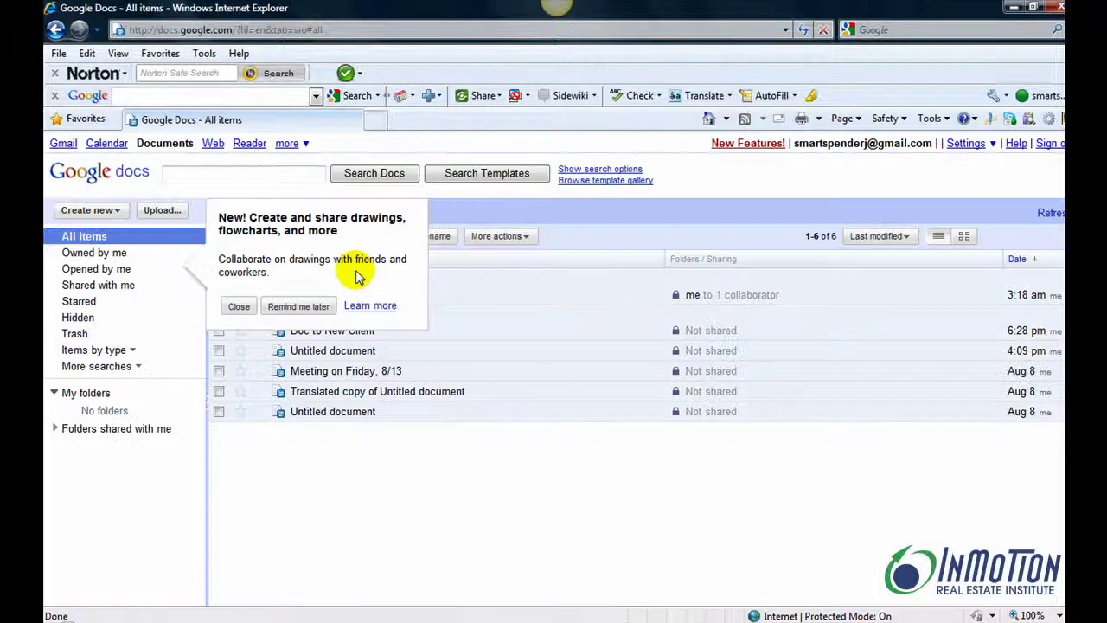
click(301, 308)
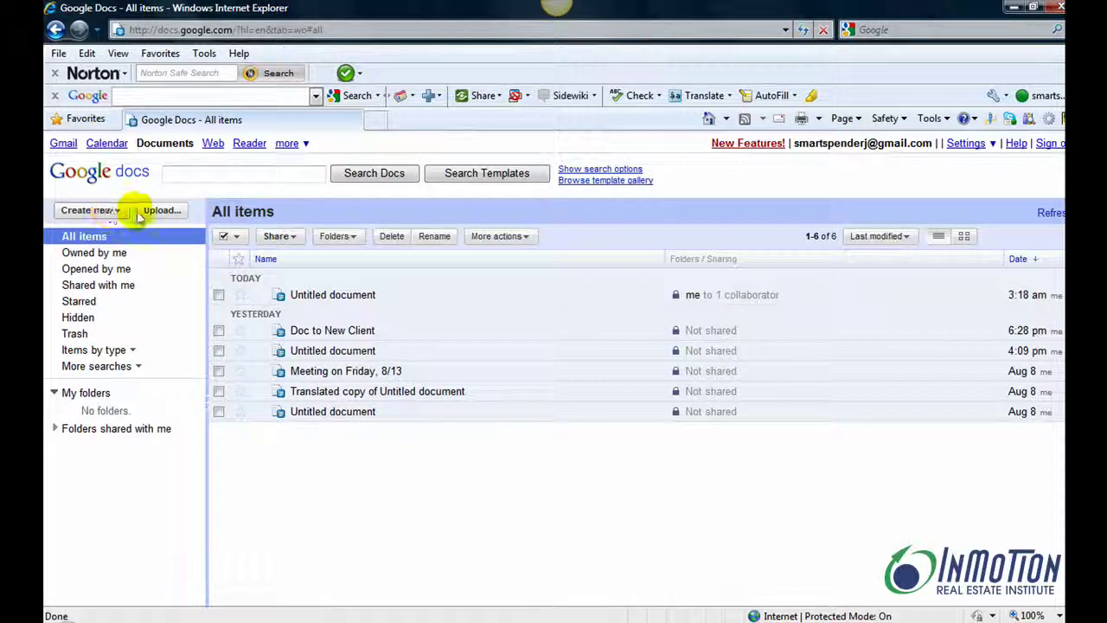
Create a blank document, paste the ABC Realty client letter, and maximize the window.
click(116, 212)
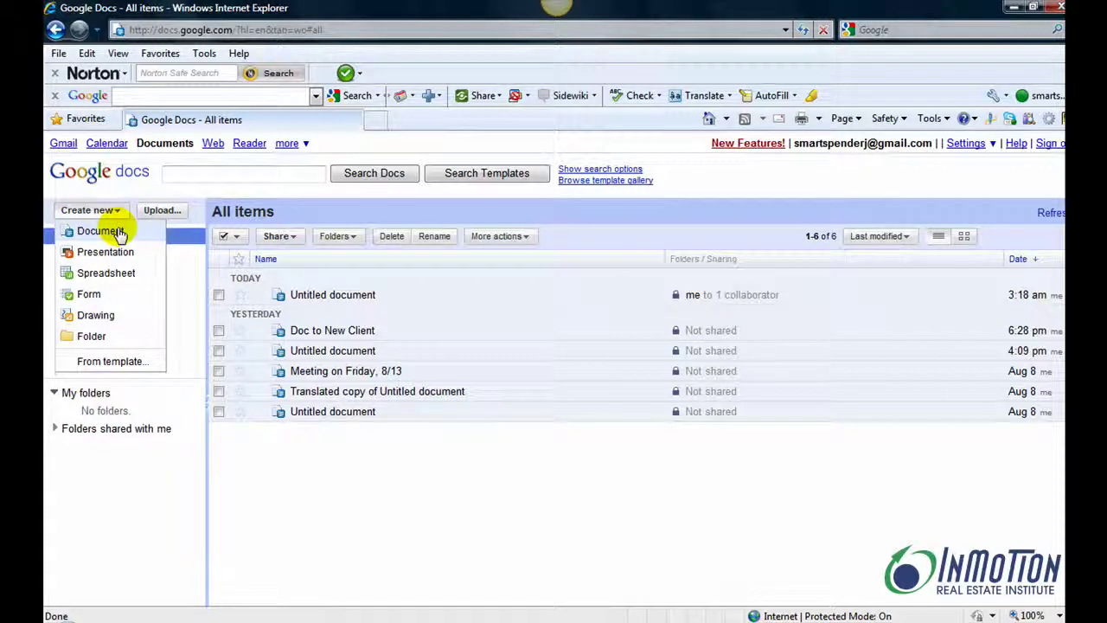
click(120, 233)
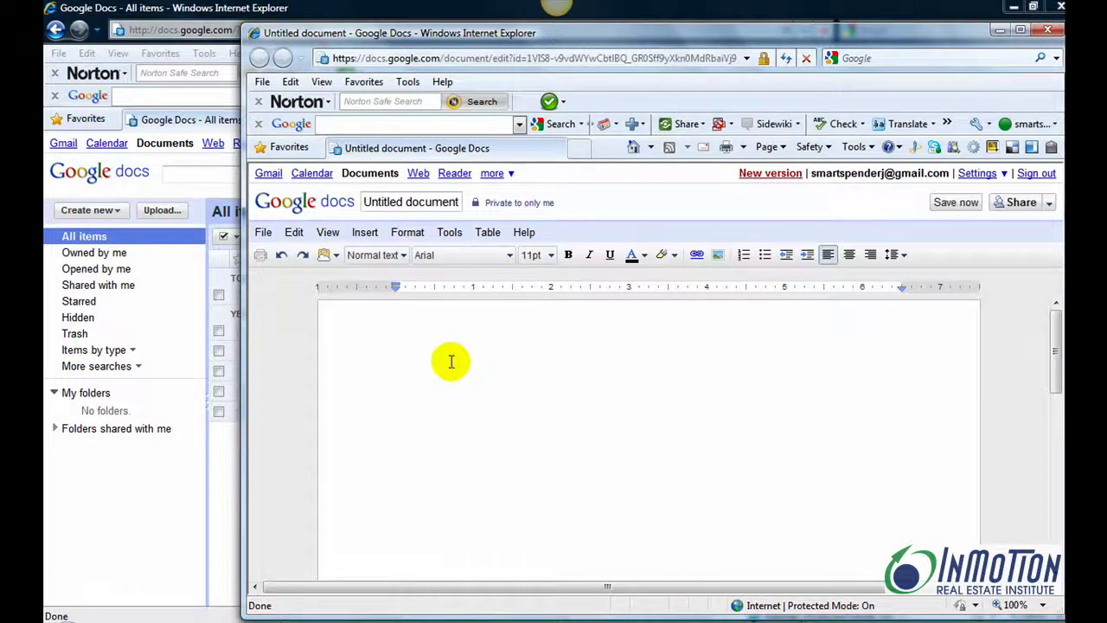
right_click(440, 351)
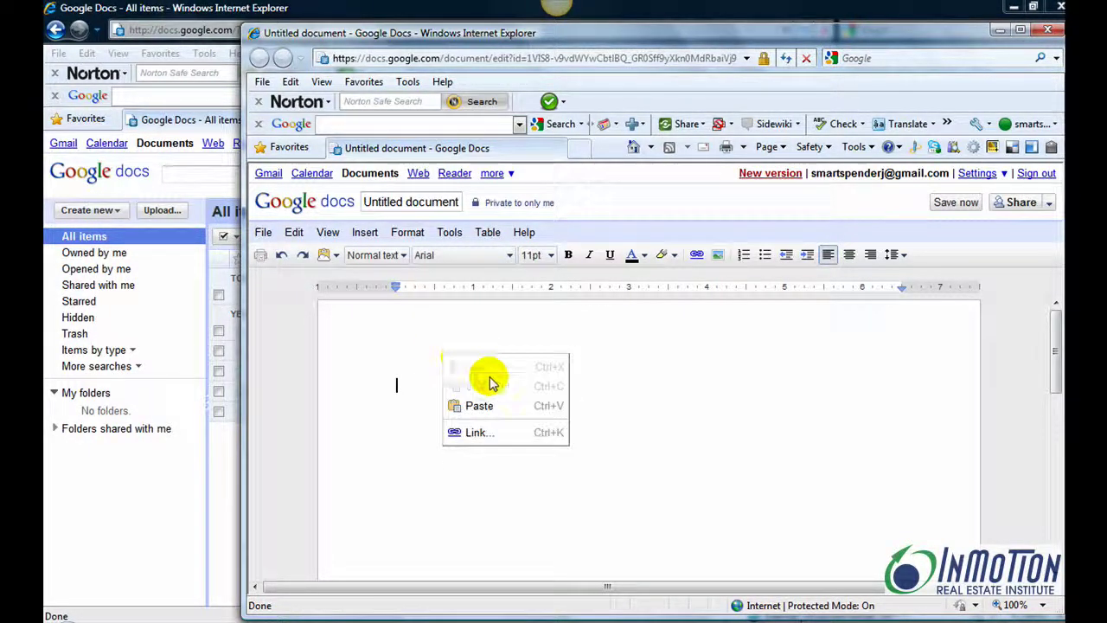
click(485, 408)
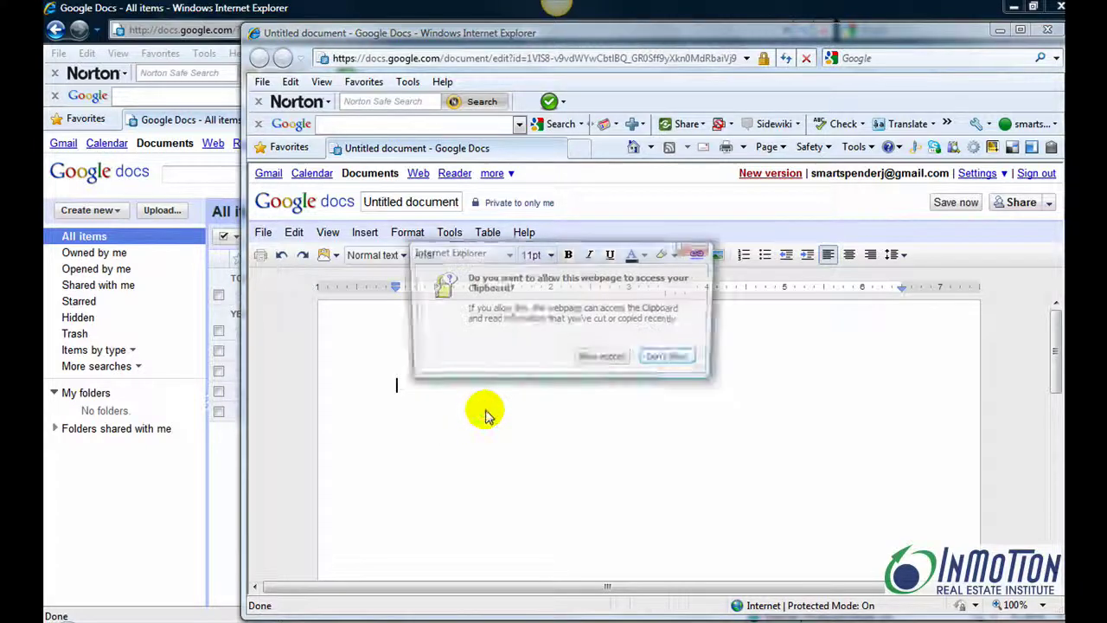
click(601, 361)
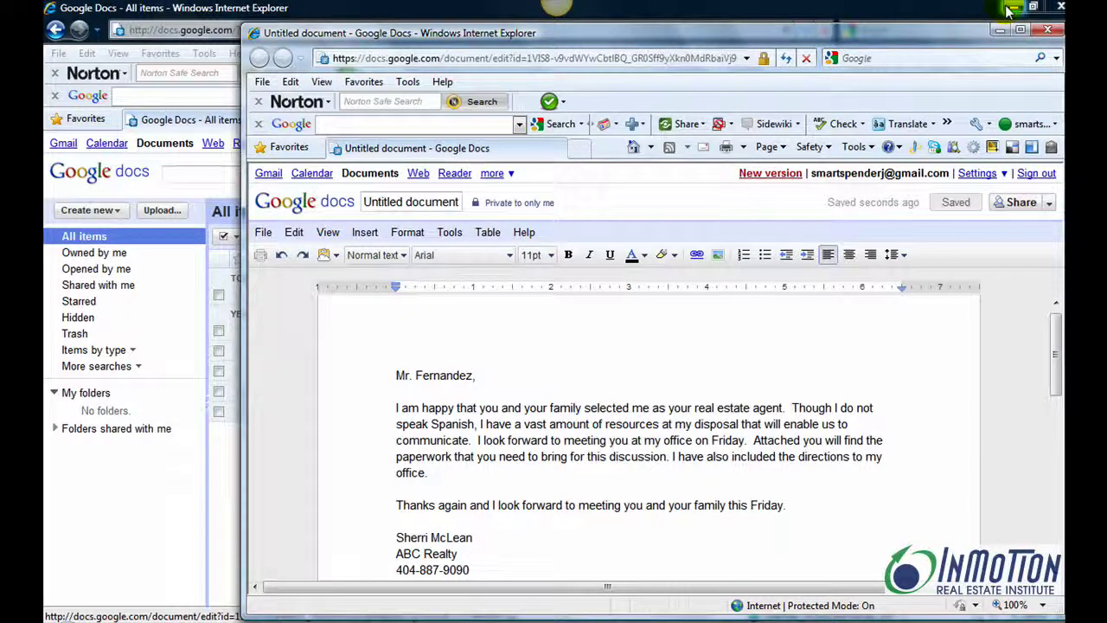
click(1021, 30)
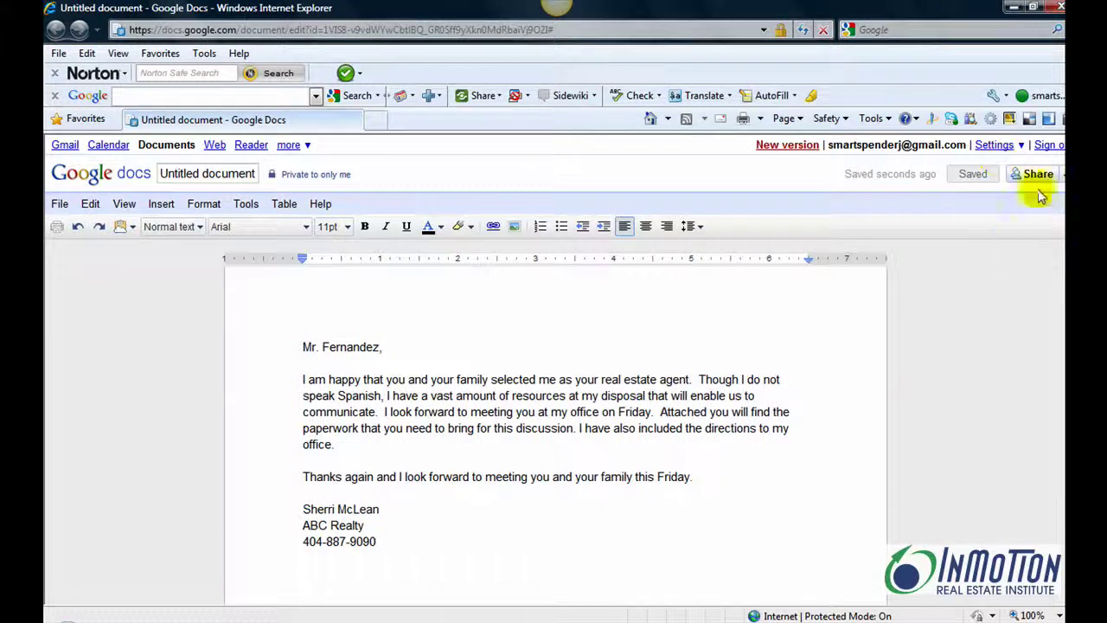
Share the letter with the collaborator's e-mail address with Can edit access.
click(1038, 175)
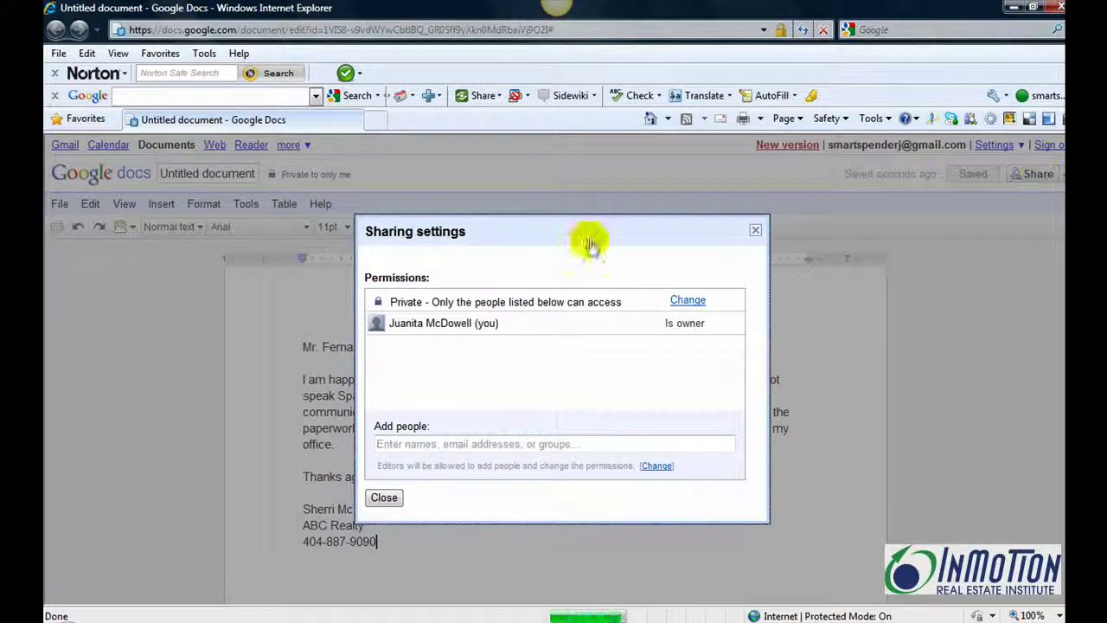
click(418, 443)
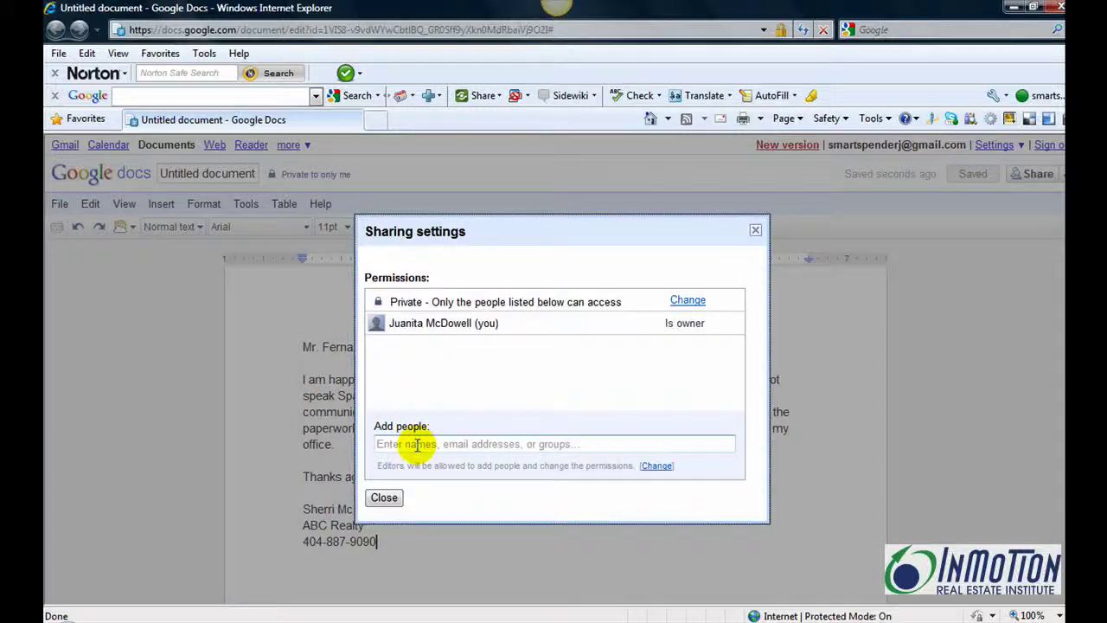
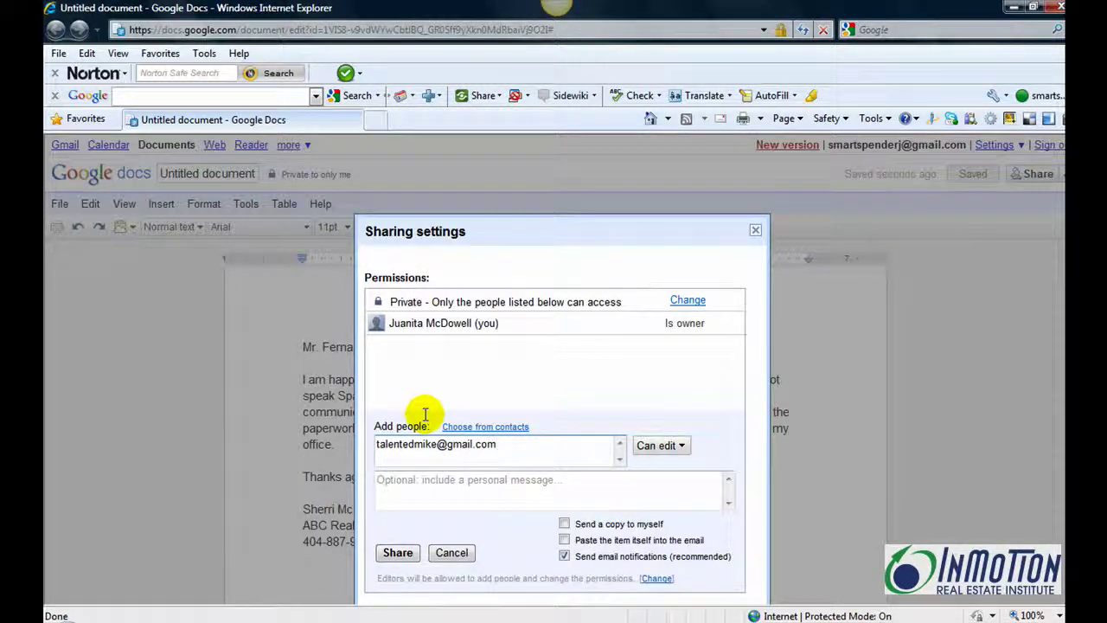
click(393, 557)
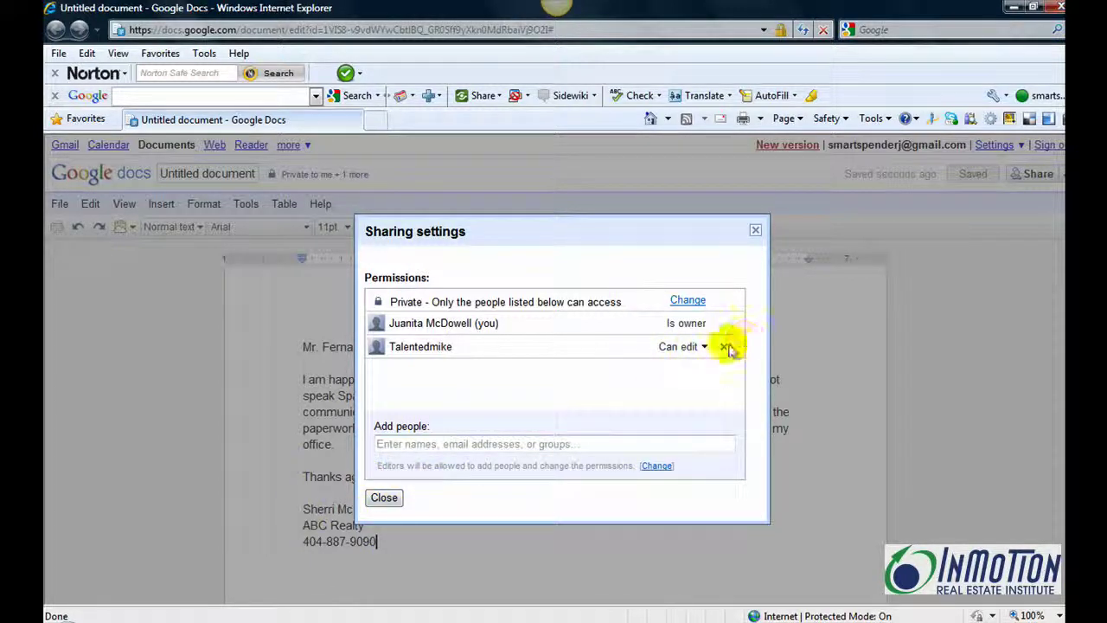
click(382, 499)
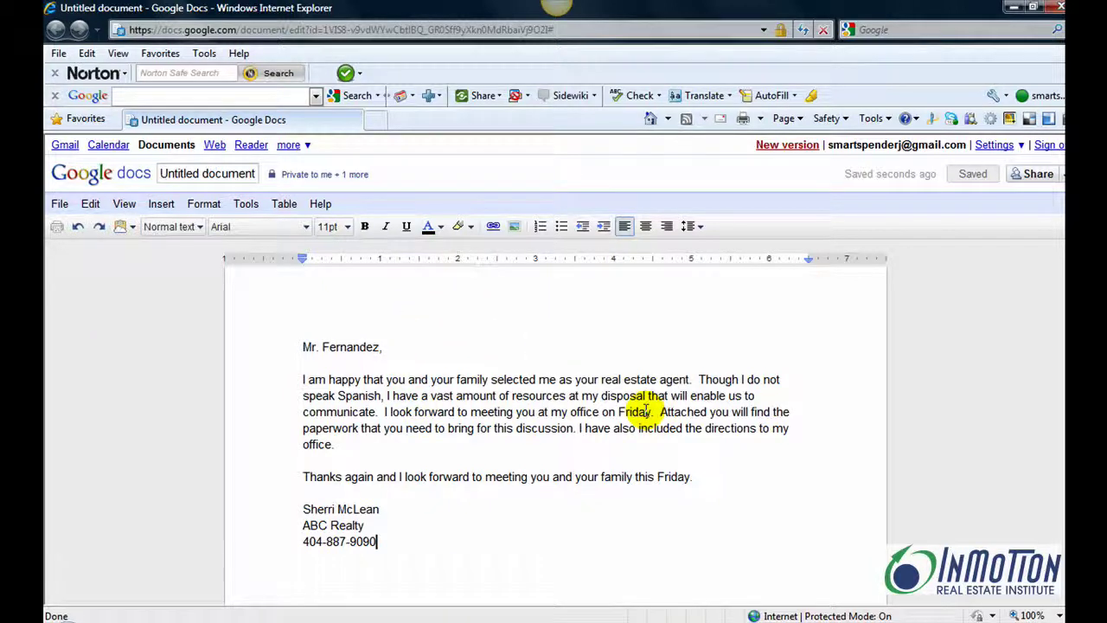
Translate the letter into Spanish as a new copy titled Fernandez1.
click(247, 205)
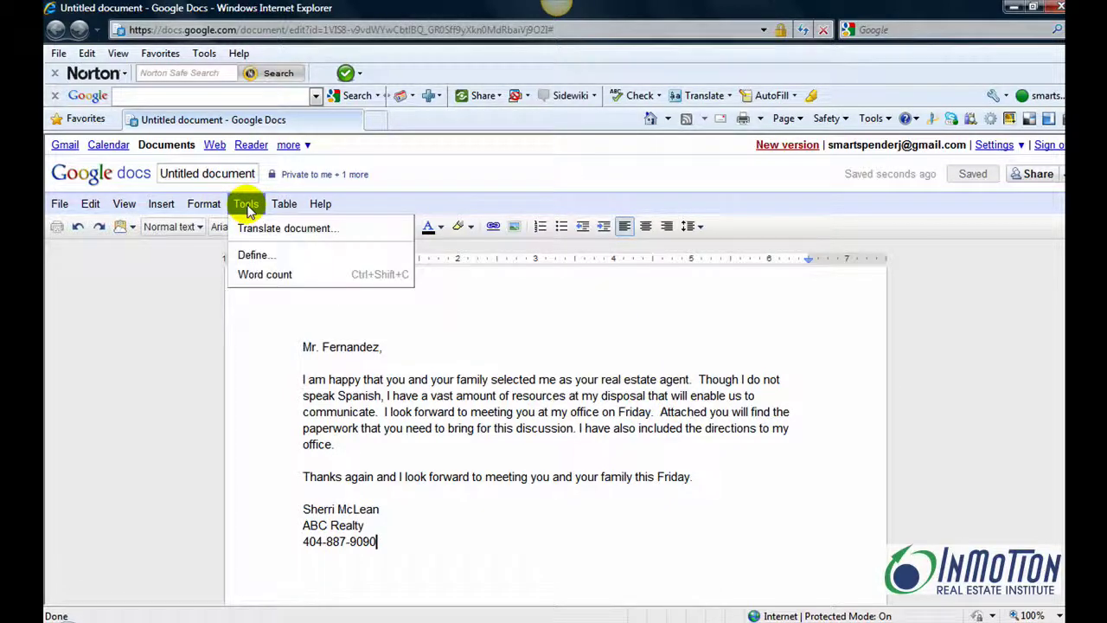
click(262, 231)
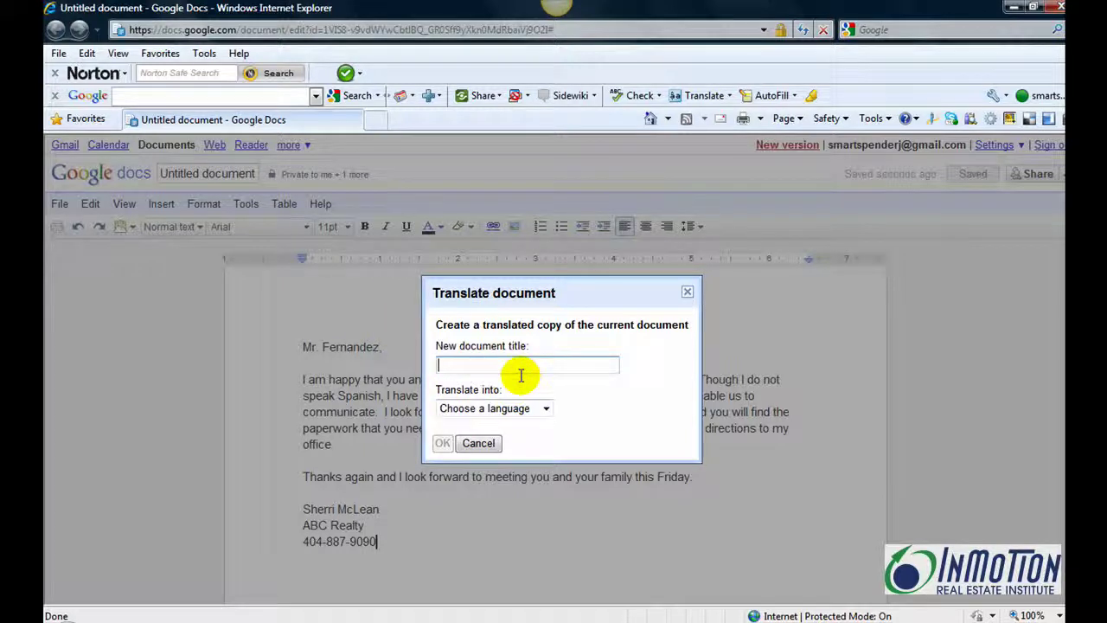
text(Fernandez1)
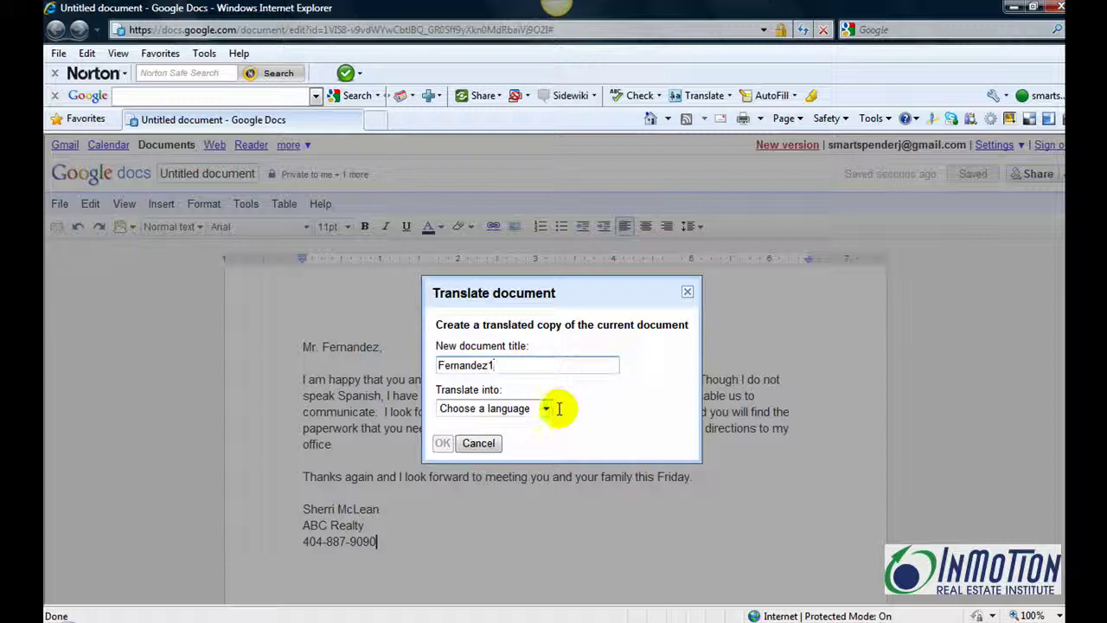
click(547, 410)
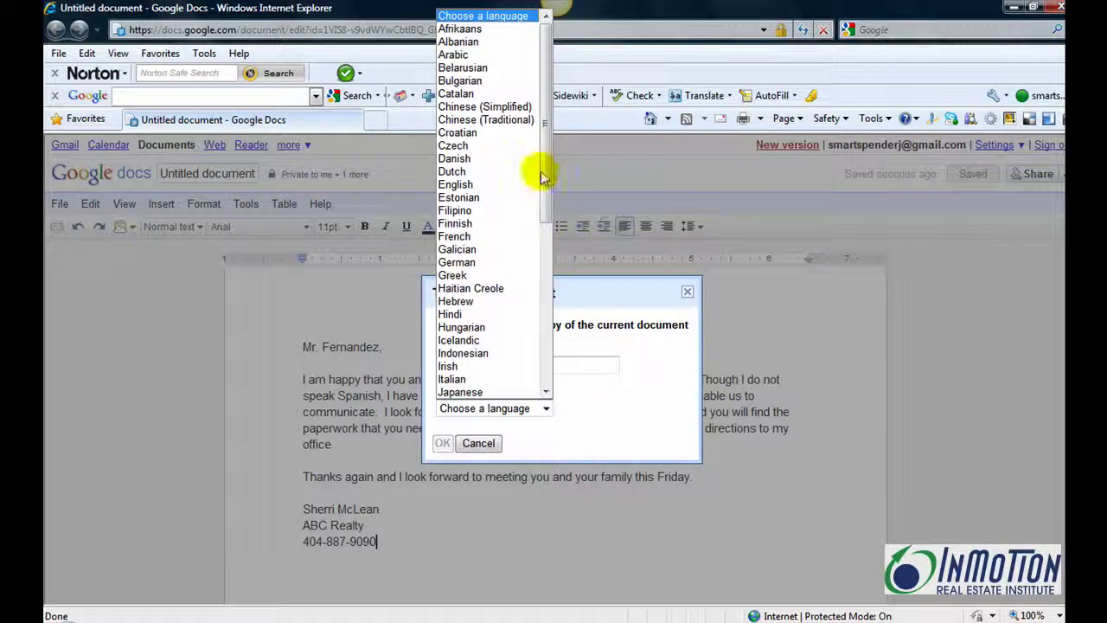
drag(545, 183, 538, 292)
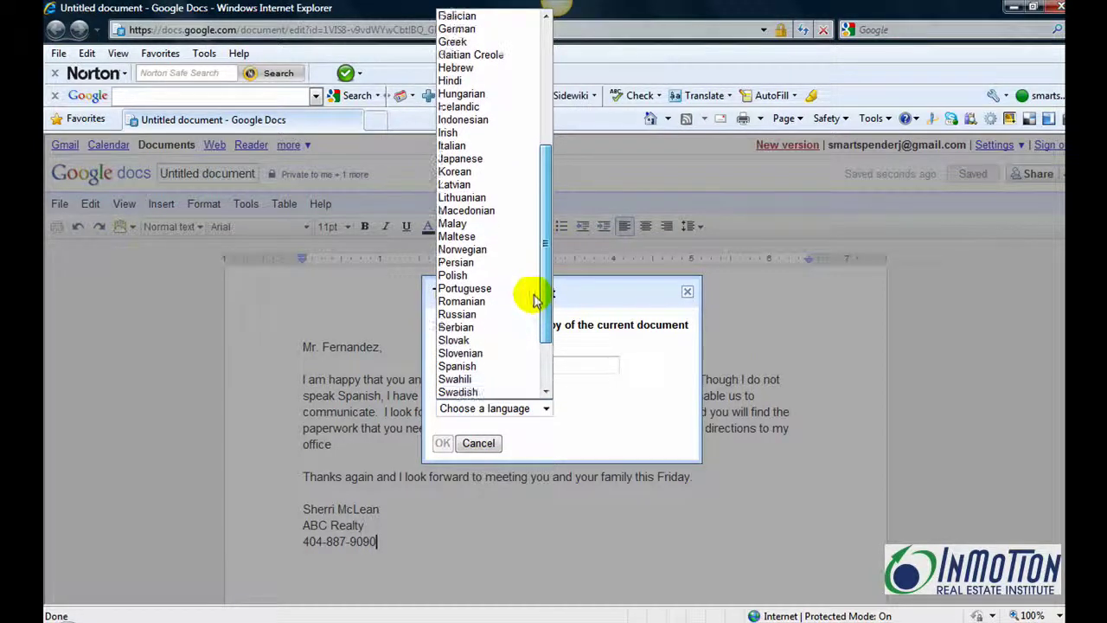
click(448, 367)
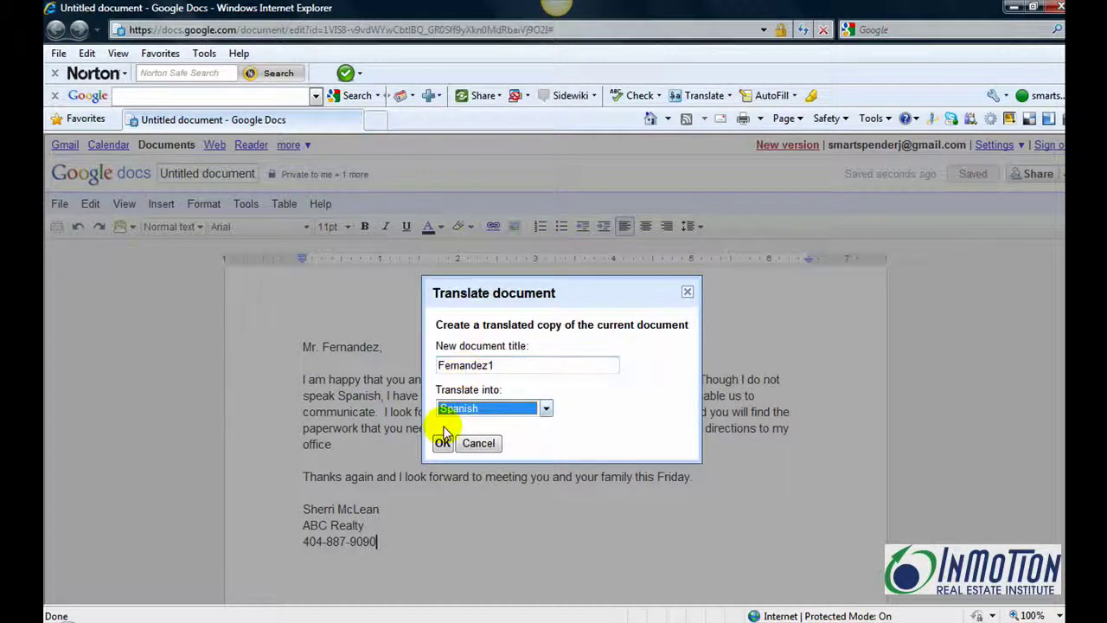
click(440, 450)
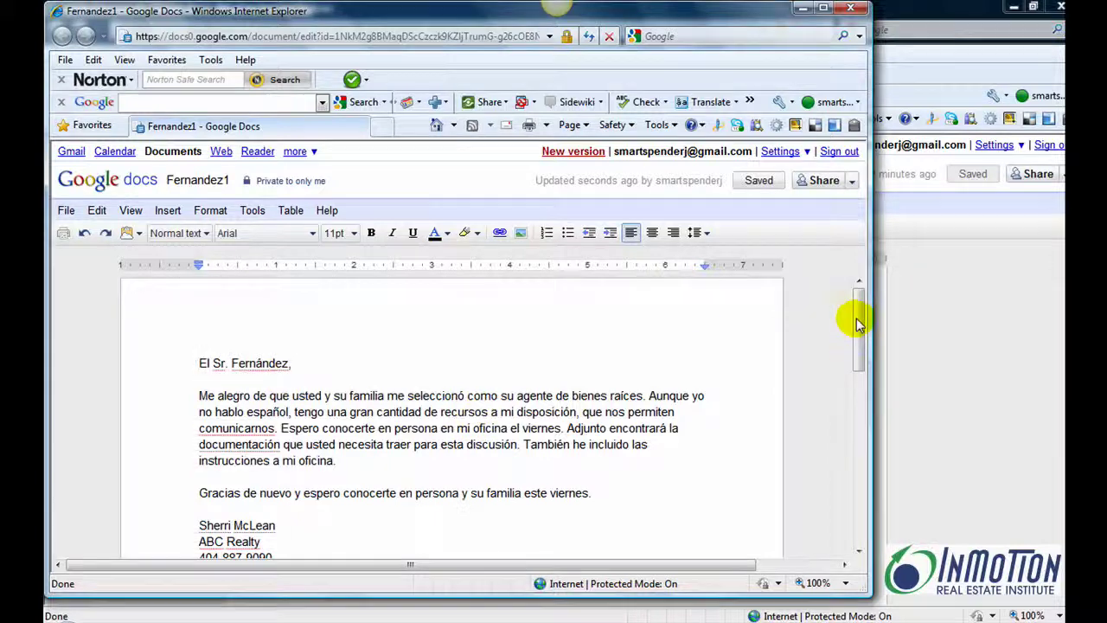
Scroll through the Fernandez1 Spanish translation to review it.
mouse_move(860, 317)
mouse_down()
mouse_move(859, 350)
mouse_move(859, 317)
mouse_up()
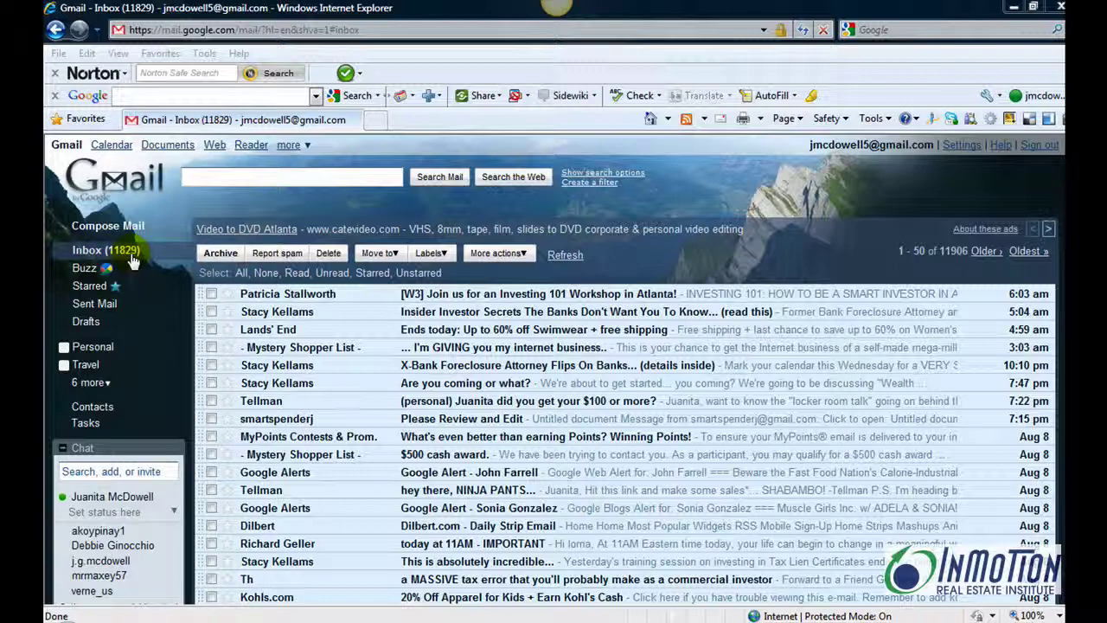
scroll(1045, 530, down, 6)
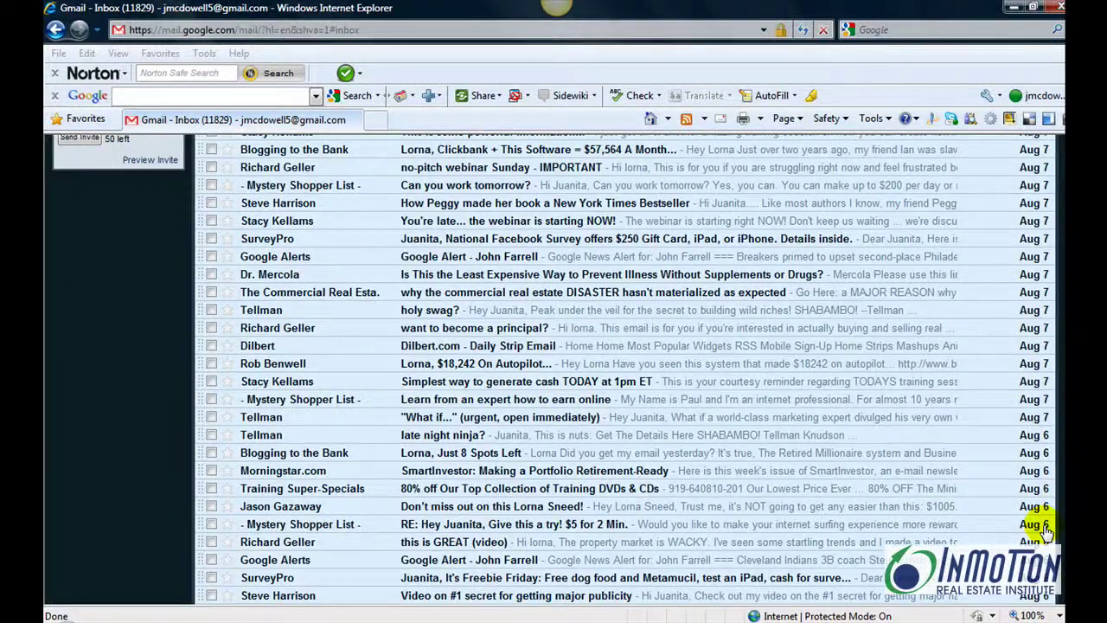
scroll(1045, 530, down, 4)
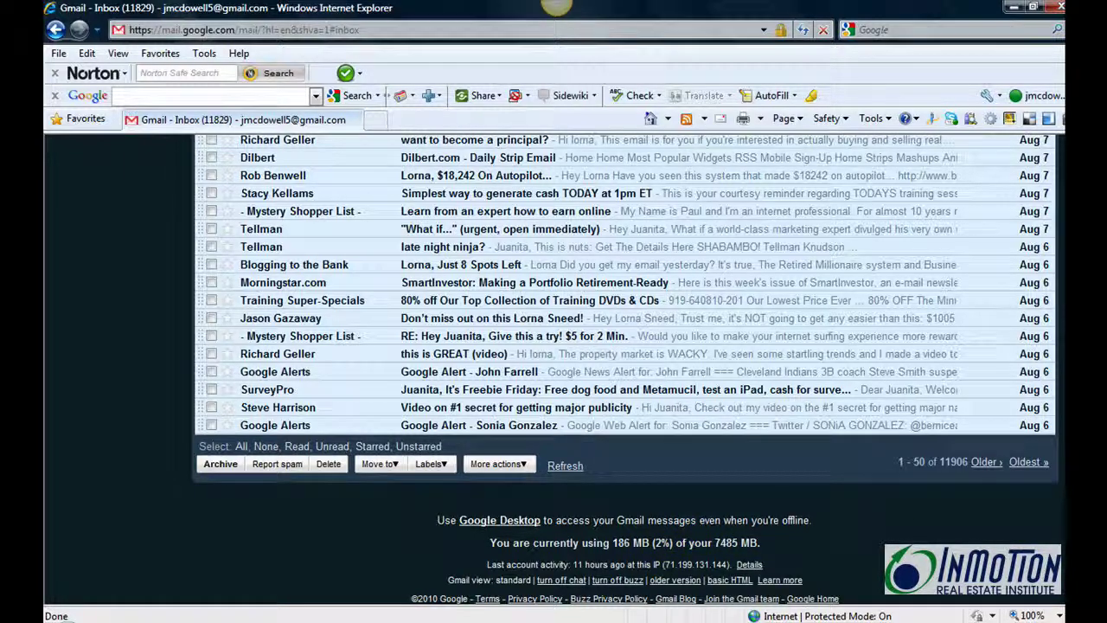
scroll(625, 372, up, 8)
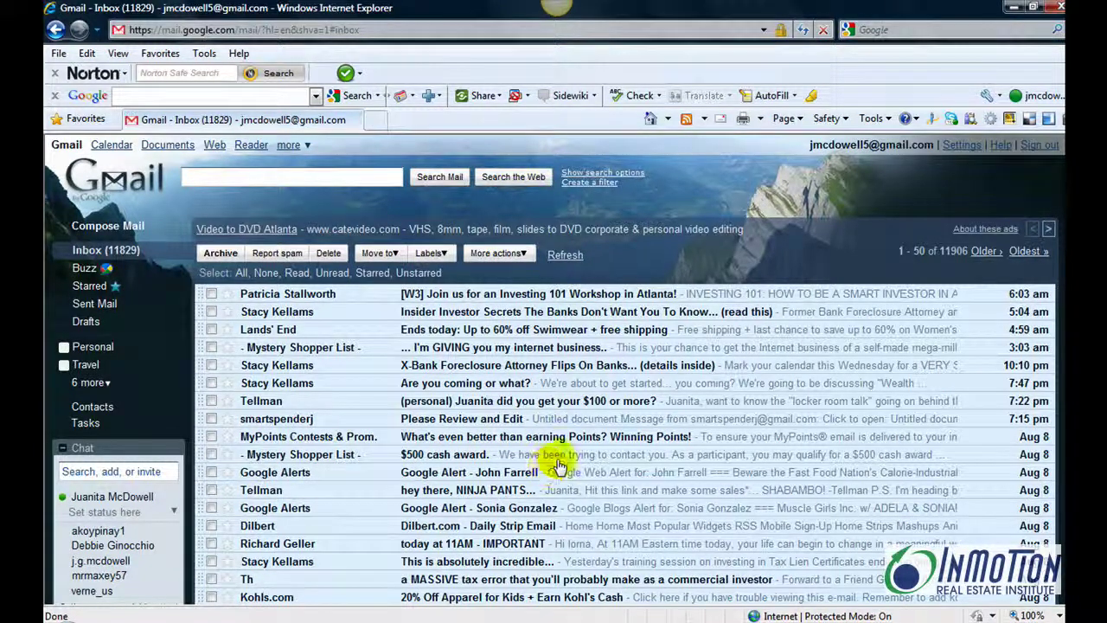
Go to Gmail's Filters settings and start a new filter.
click(958, 147)
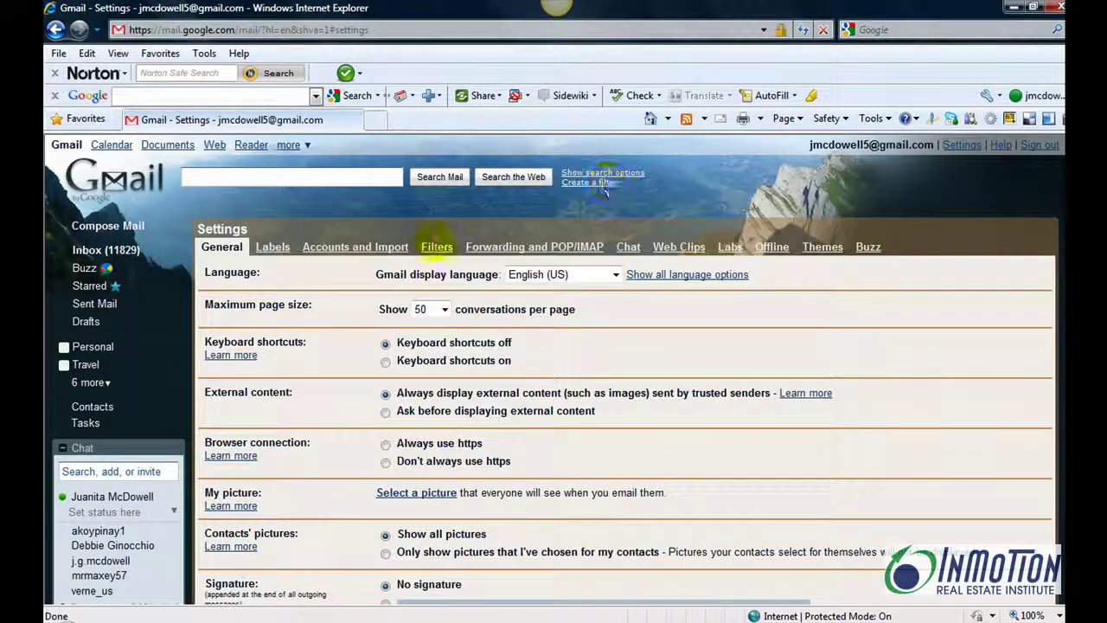
click(427, 244)
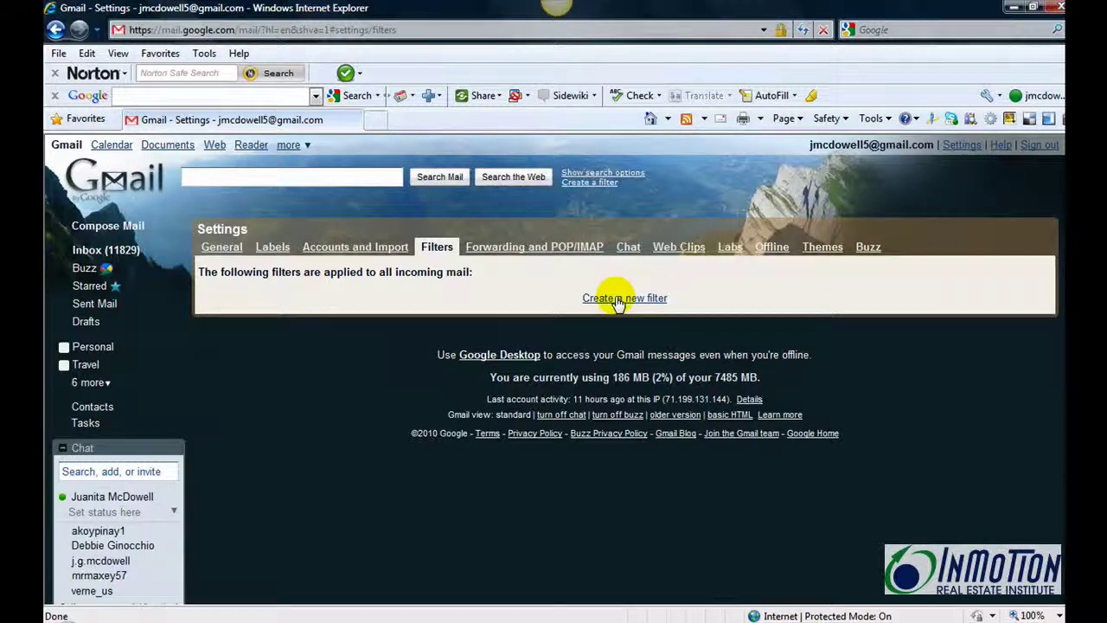
click(617, 299)
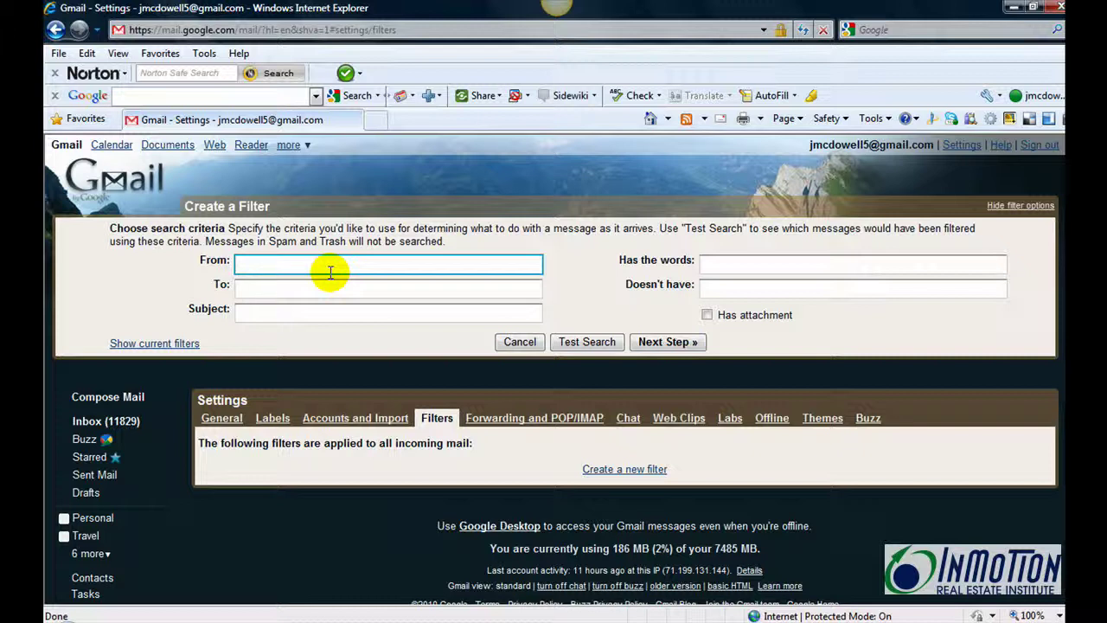
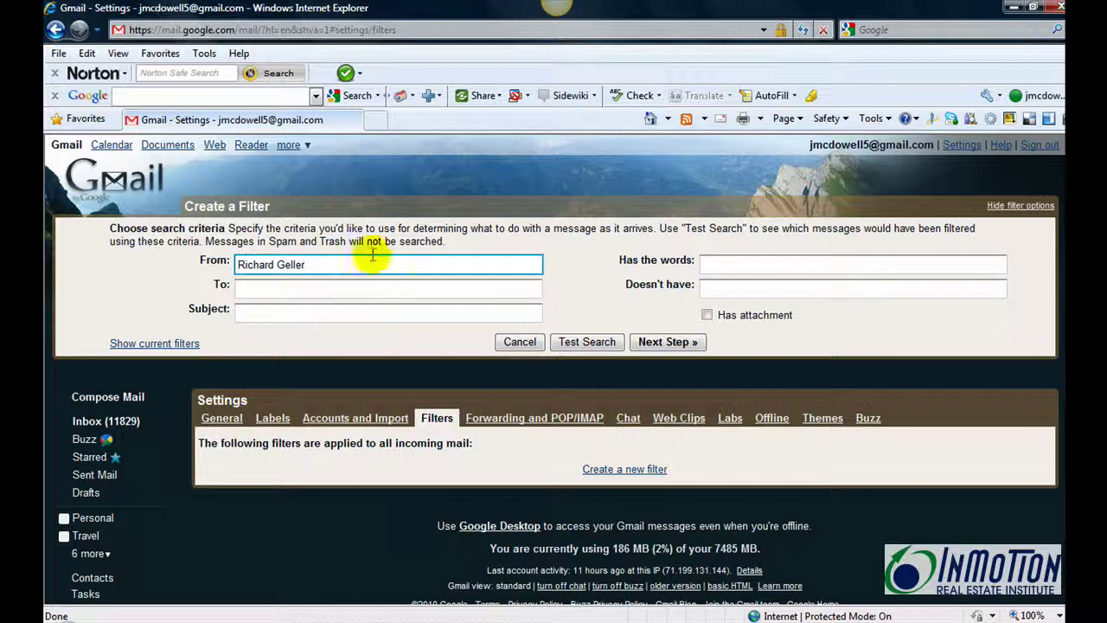
Enter the sender's name in From, test the search, and continue to the action step.
click(585, 344)
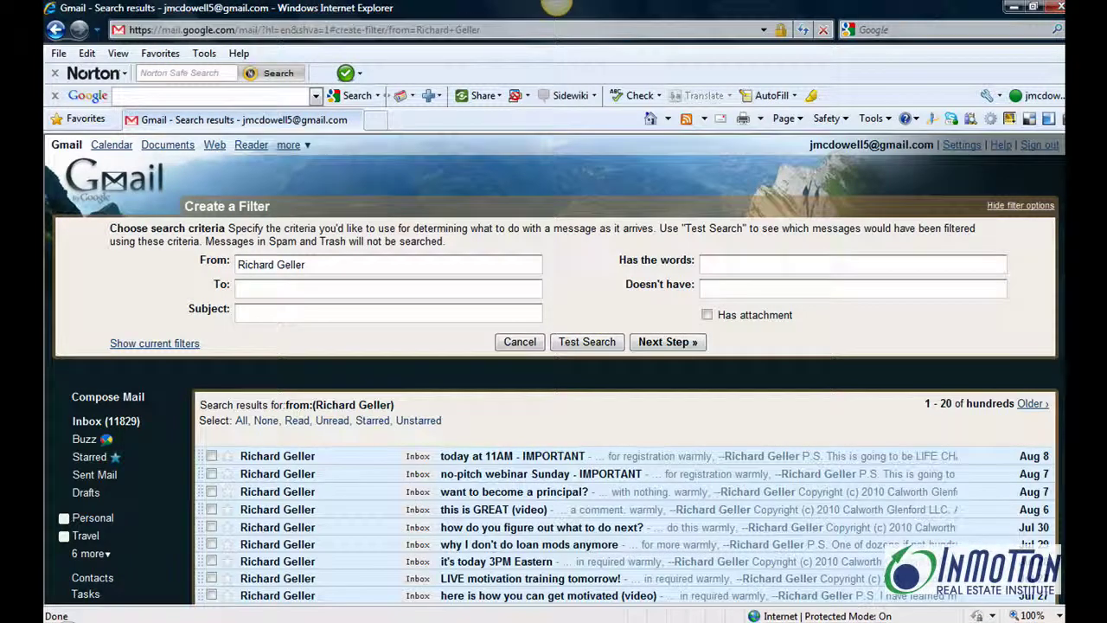
scroll(1033, 371, down, 10)
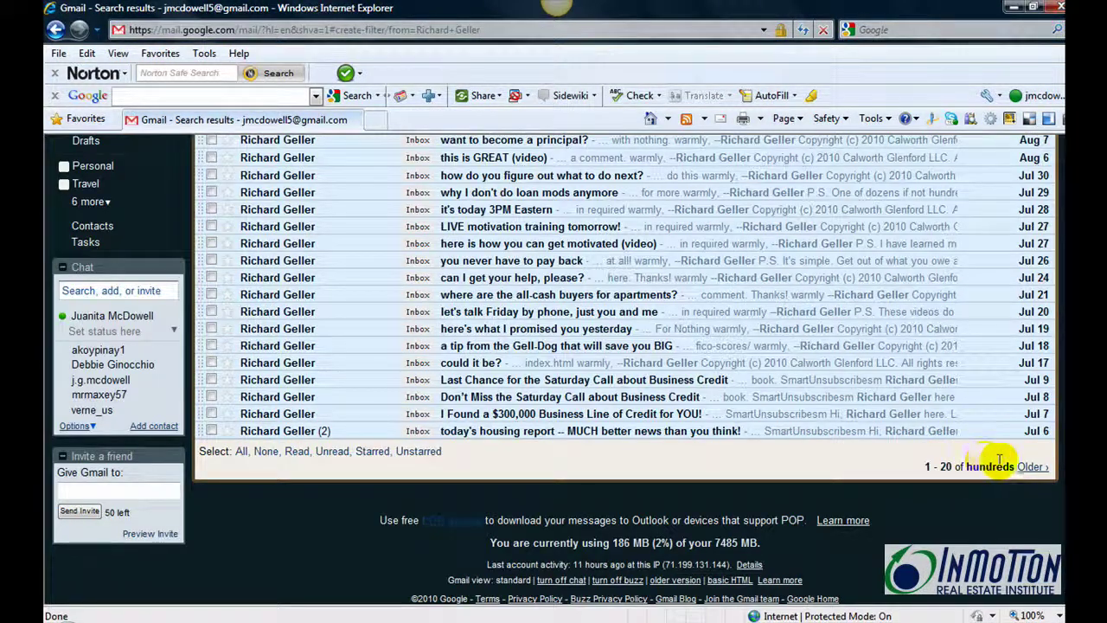
scroll(995, 460, up, 10)
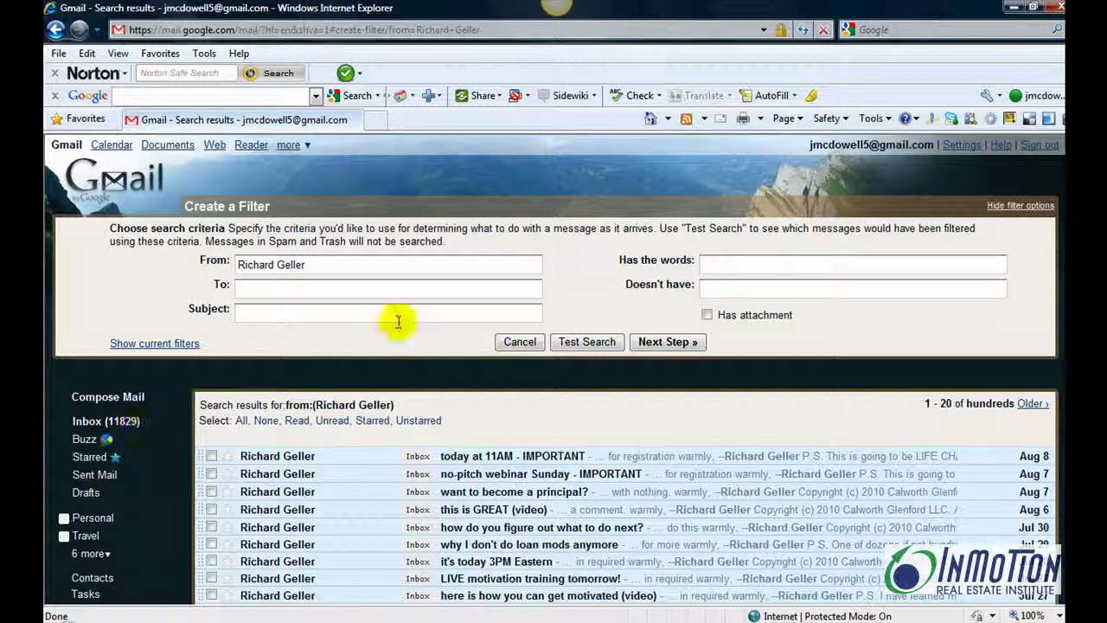
click(675, 342)
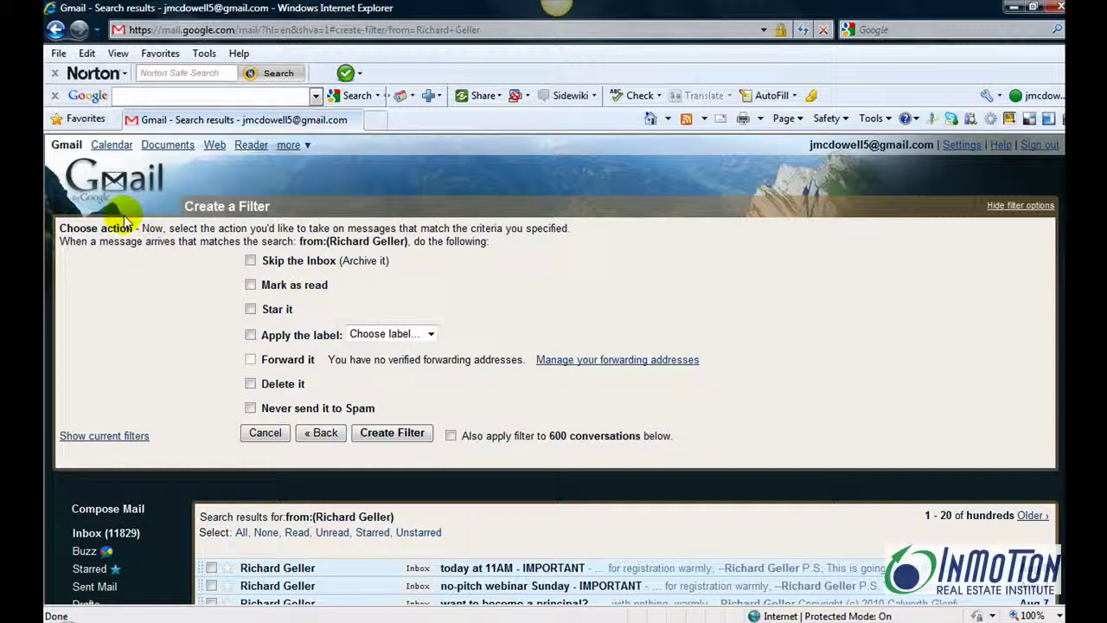
Create the filter to delete matching mail, also applying it to 600 existing conversations.
click(250, 384)
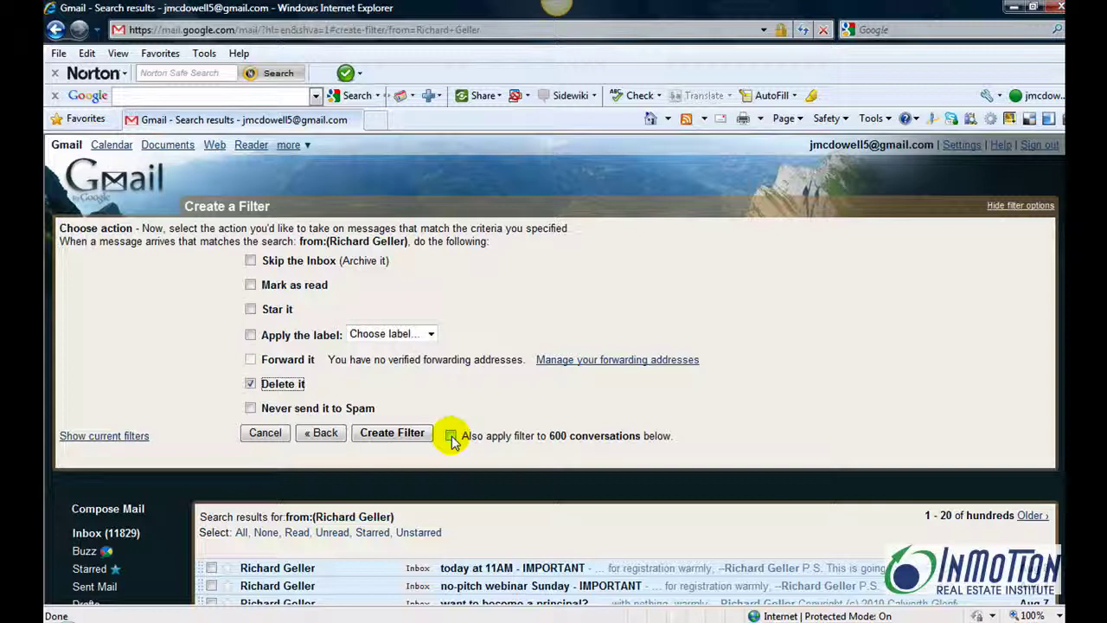
click(451, 436)
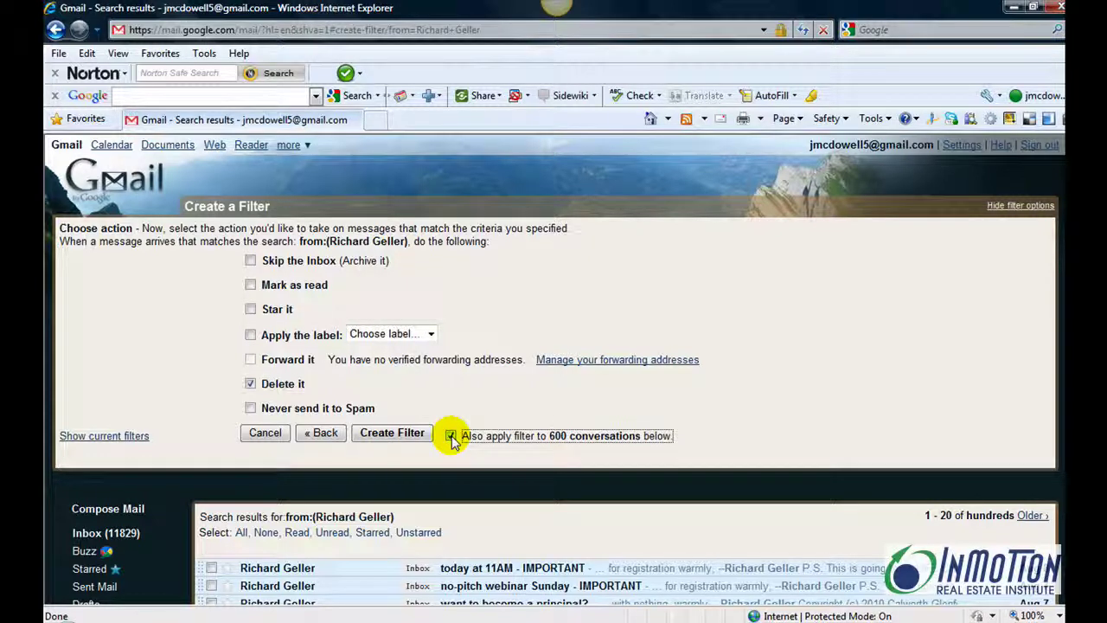
click(391, 434)
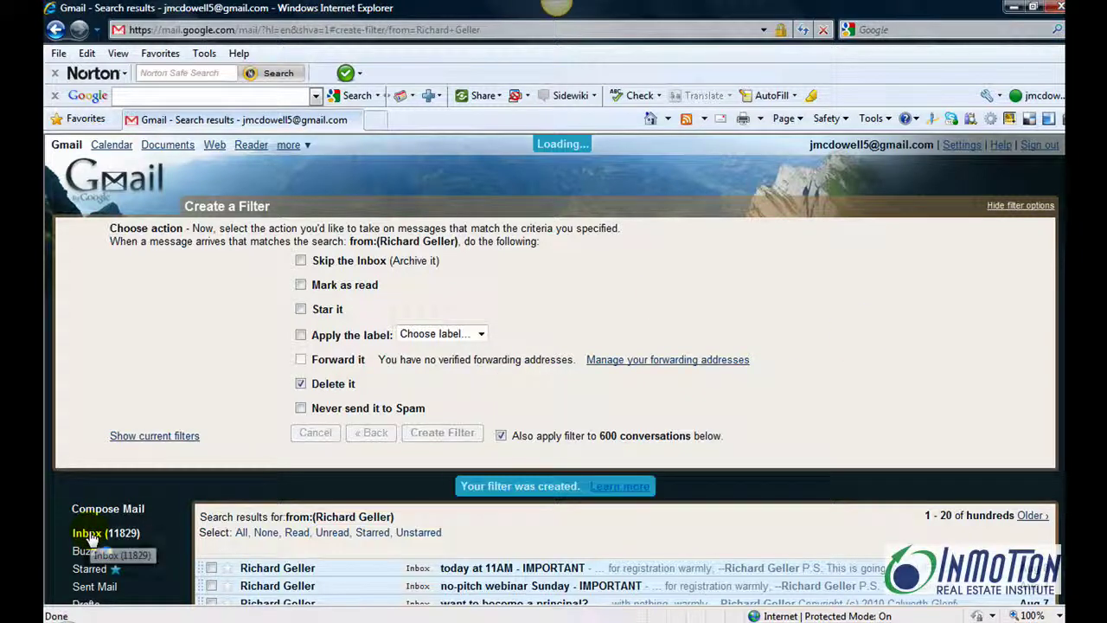
click(91, 538)
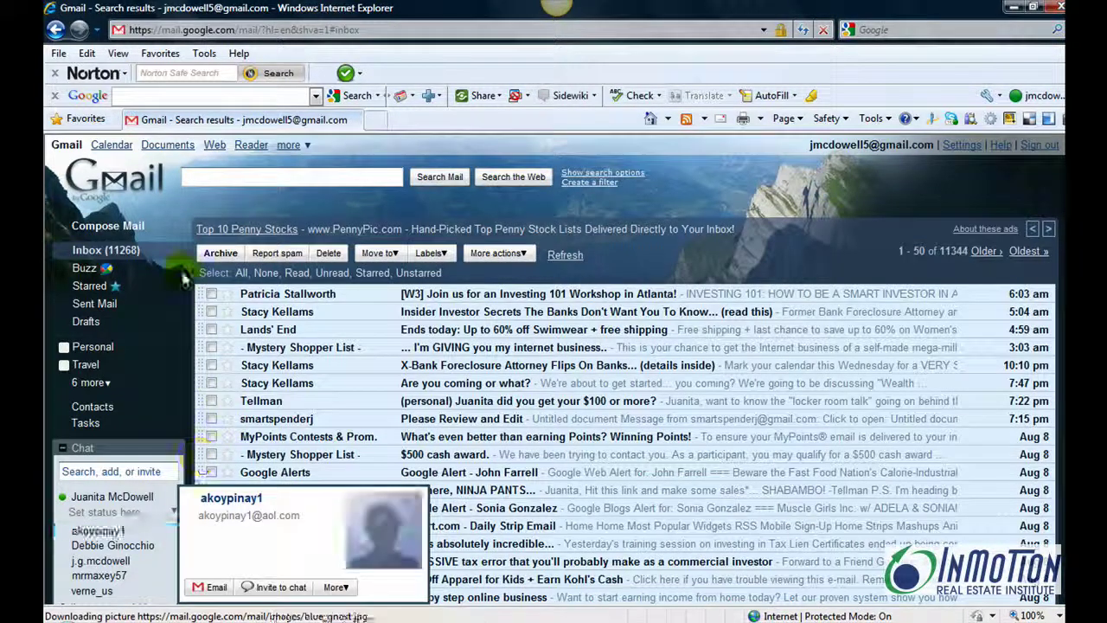
click(112, 251)
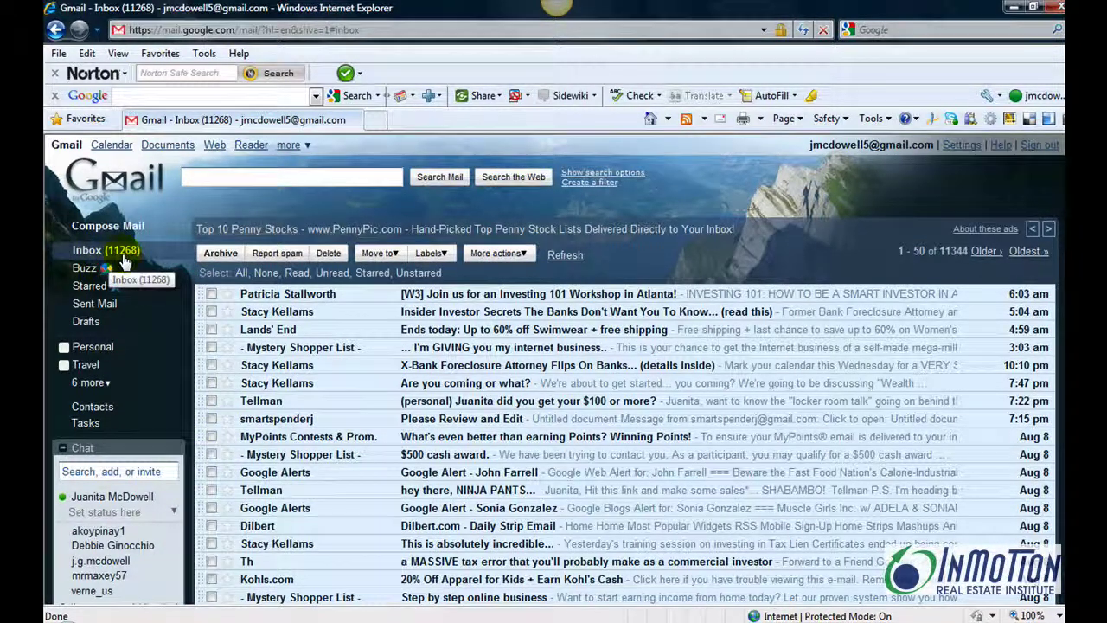